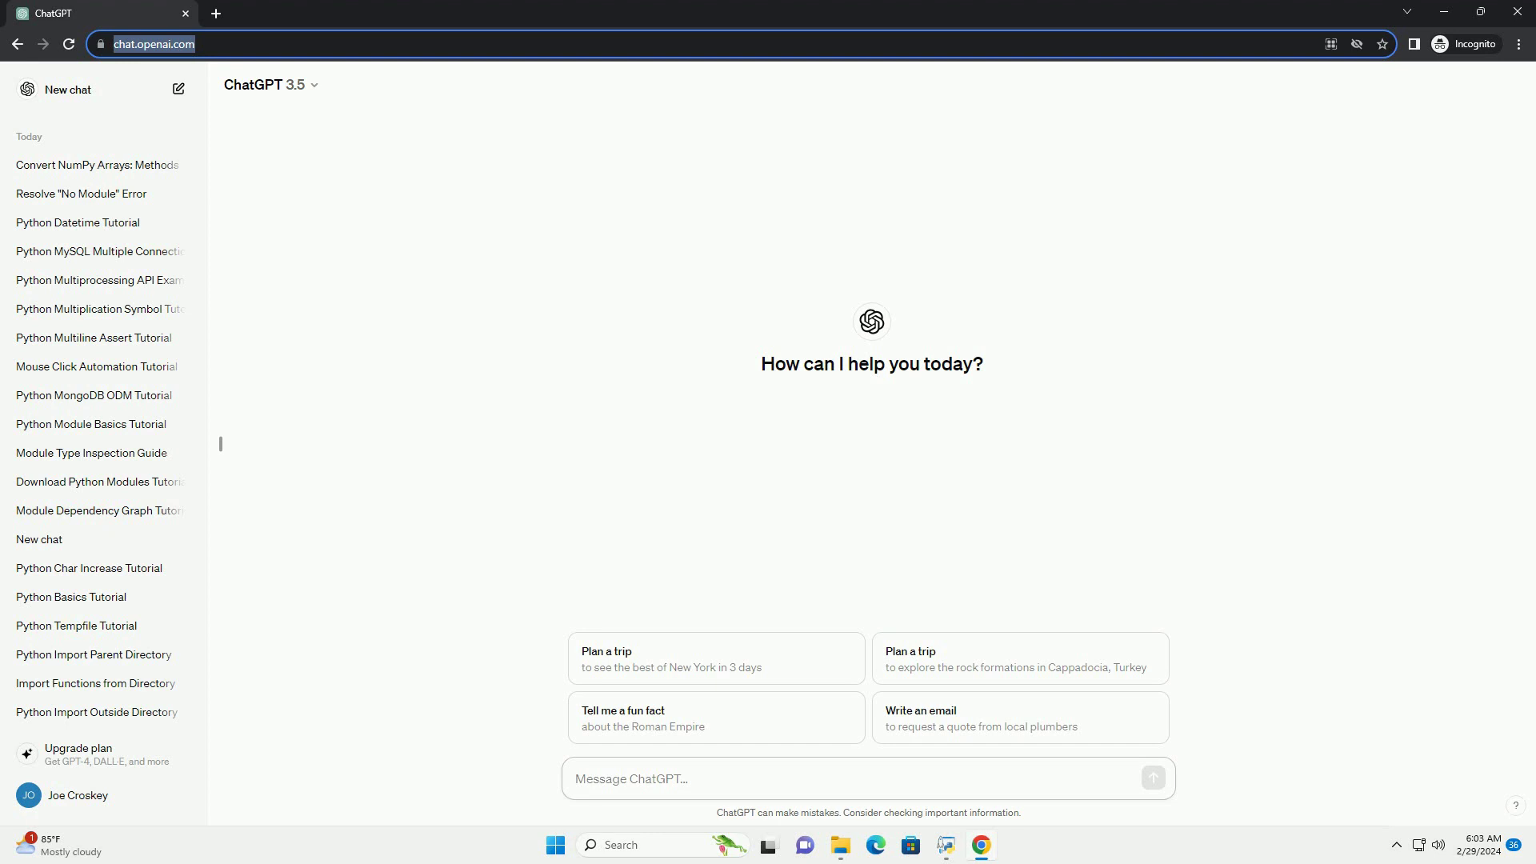
text(write an informative tutorial about python ocr image to text with code example)
Step: Send the request for a Python pytesseract OCR image-to-text tutorial with a code example
key(Return)
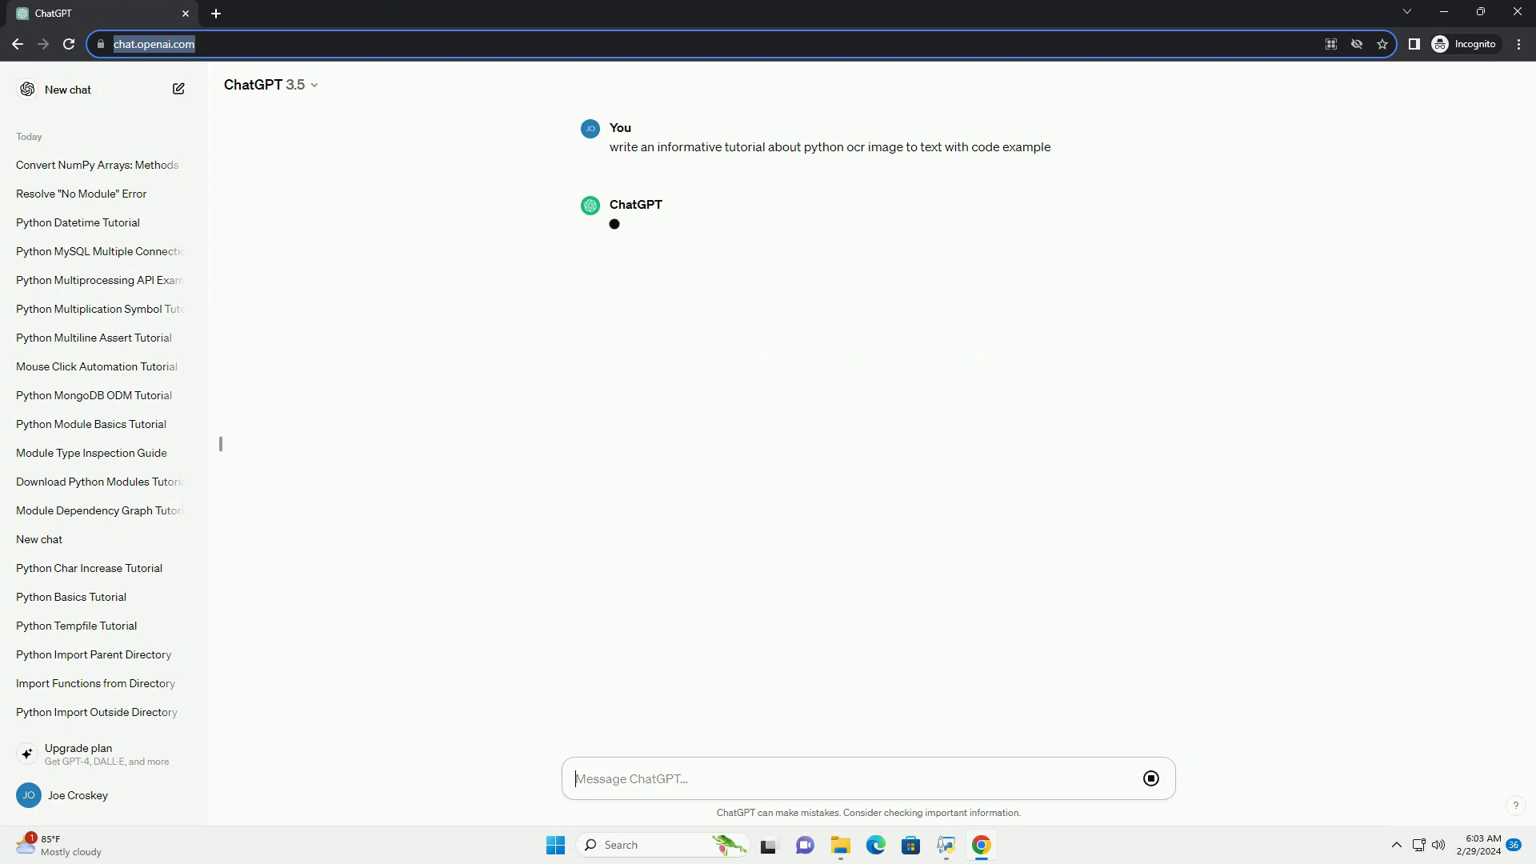